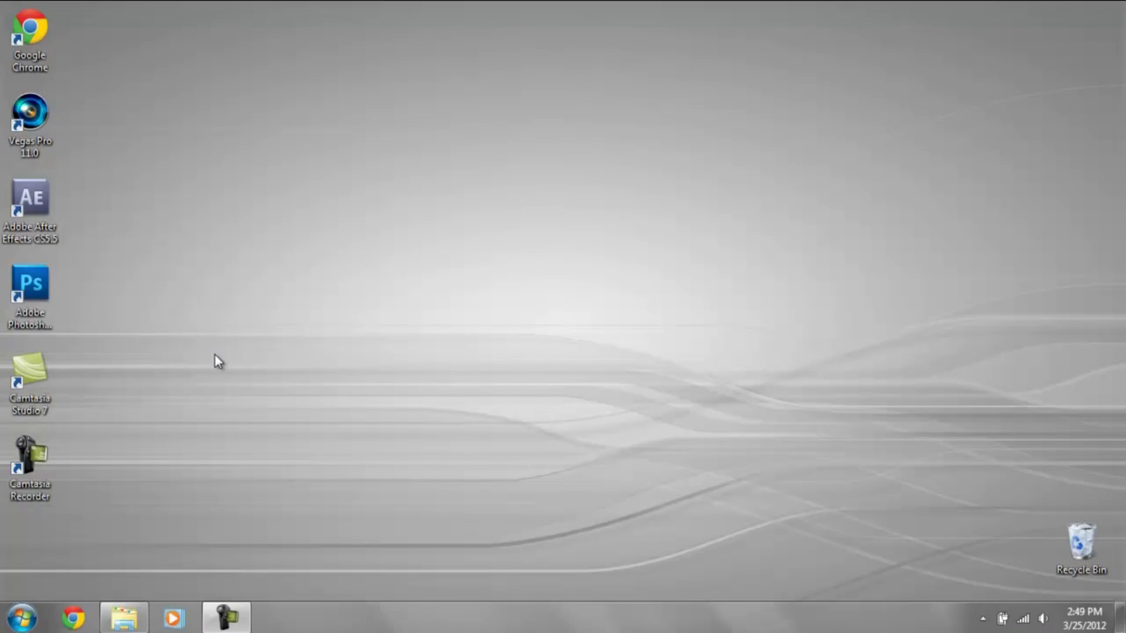
# Launch Vegas Pro 11 and insert one video track and one audio track
pyautogui.doubleClick(37, 107)
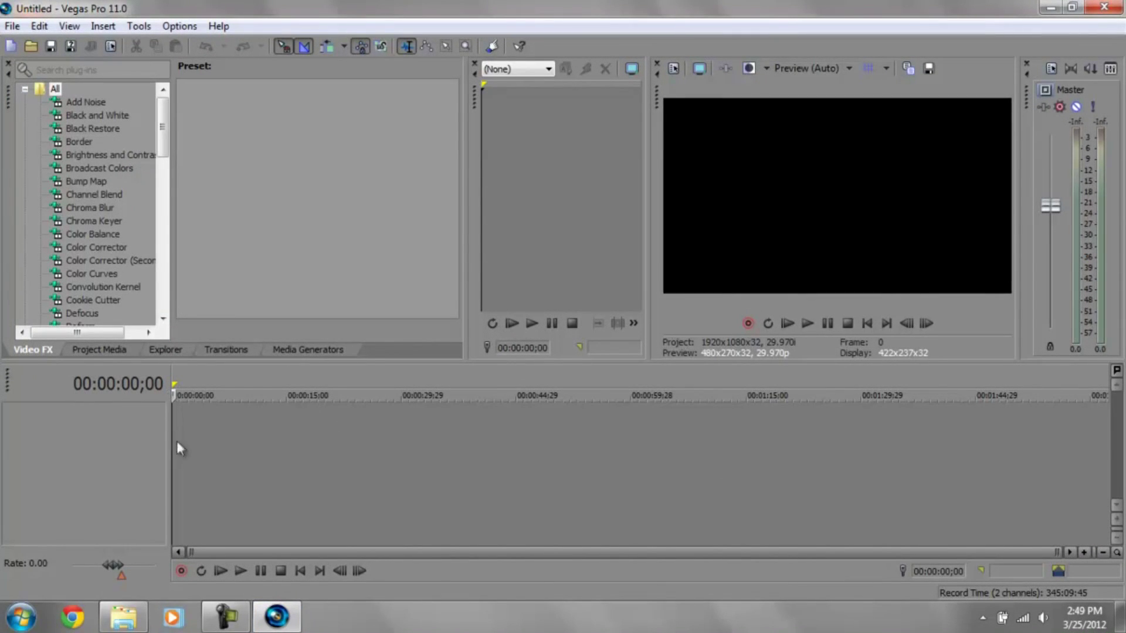
pyautogui.rightClick(130, 475)
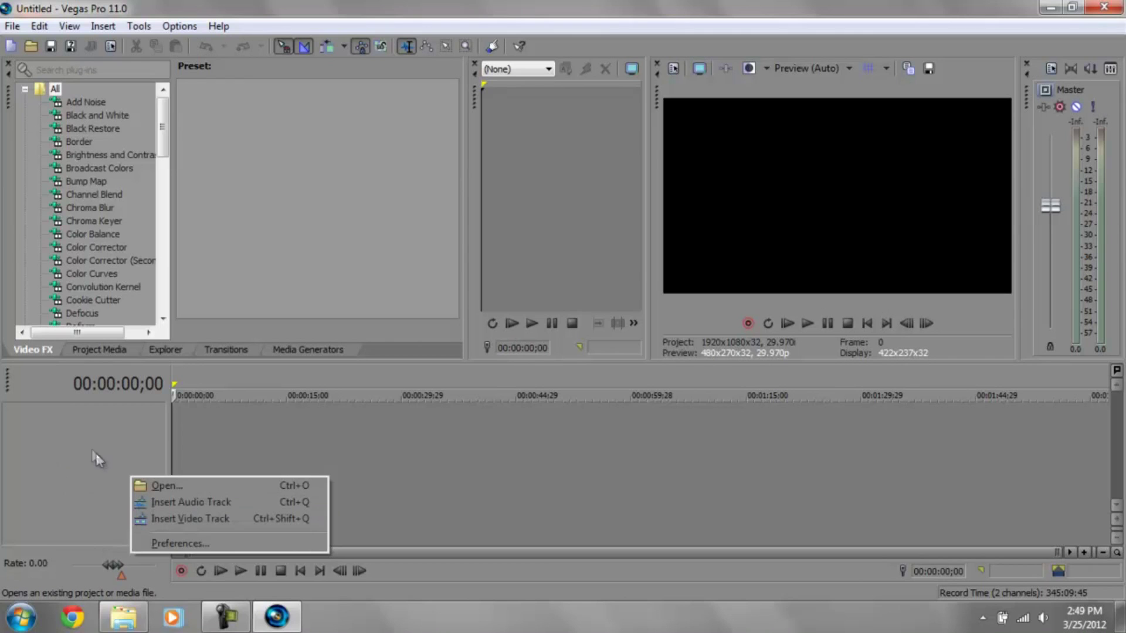
pyautogui.click(189, 519)
pyautogui.rightClick(143, 509)
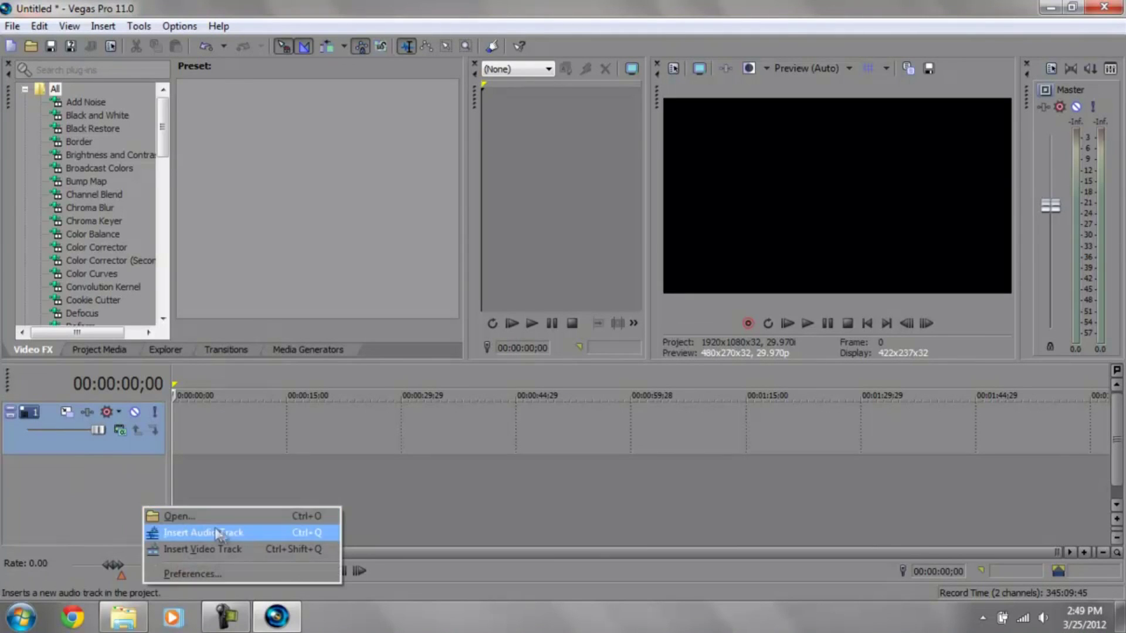
pyautogui.click(225, 535)
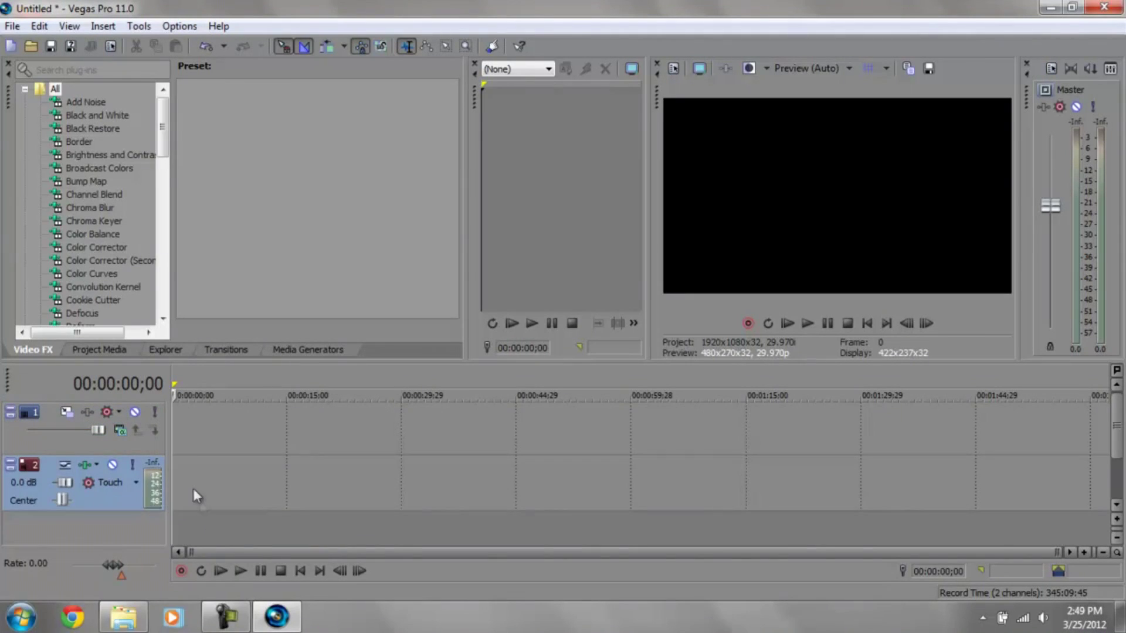
# Drag the Relaxation Video Lake Nature file from Documents onto the timeline, then close Explorer
pyautogui.click(141, 622)
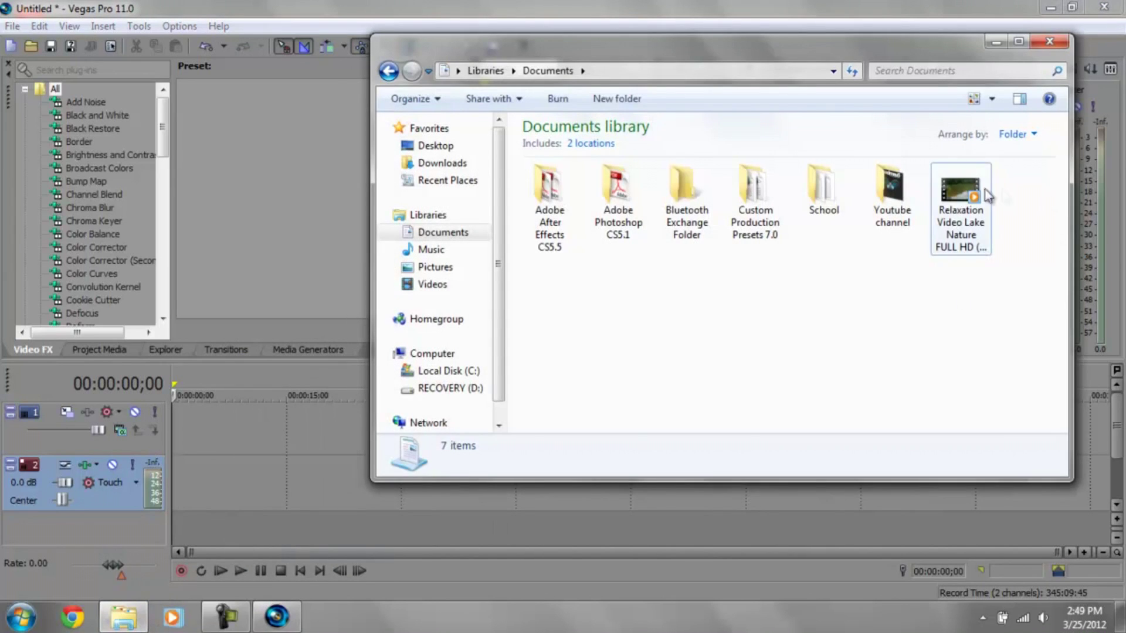
pyautogui.moveTo(961, 194); pyautogui.dragTo(363, 439)
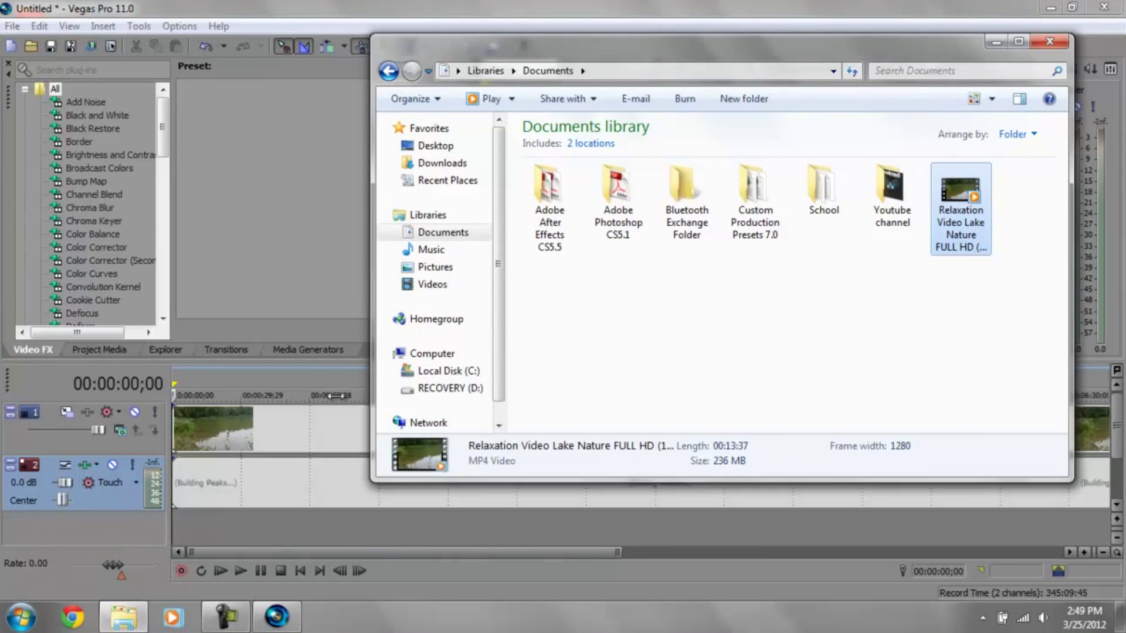
pyautogui.click(1005, 41)
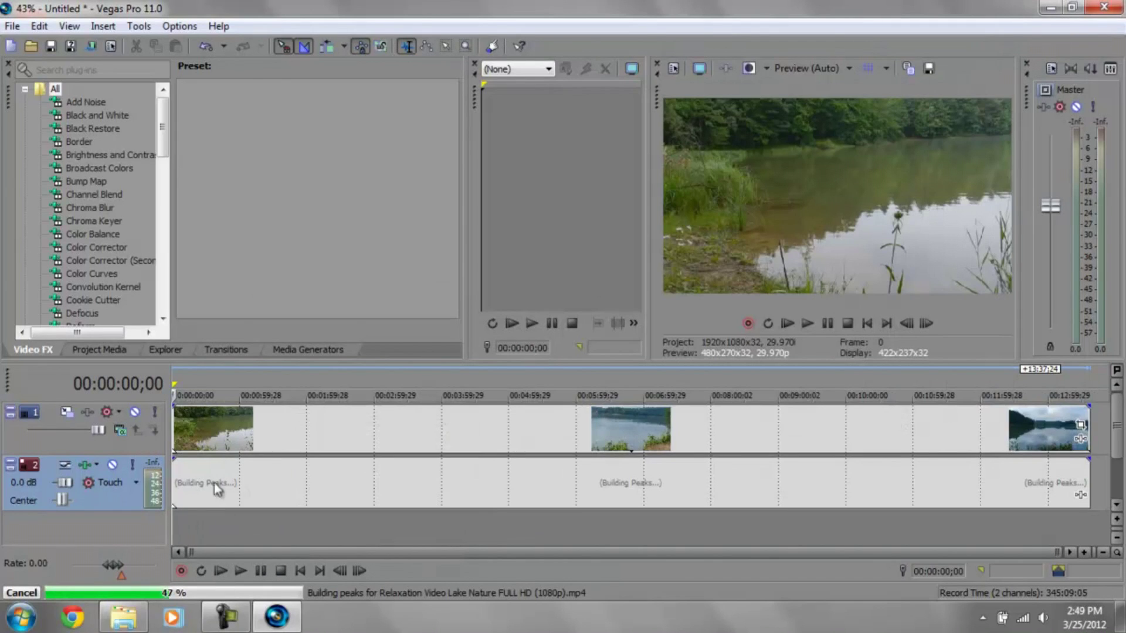
# Split the lake clip at about 12:00 and again at about 10:59
pyautogui.click(980, 426)
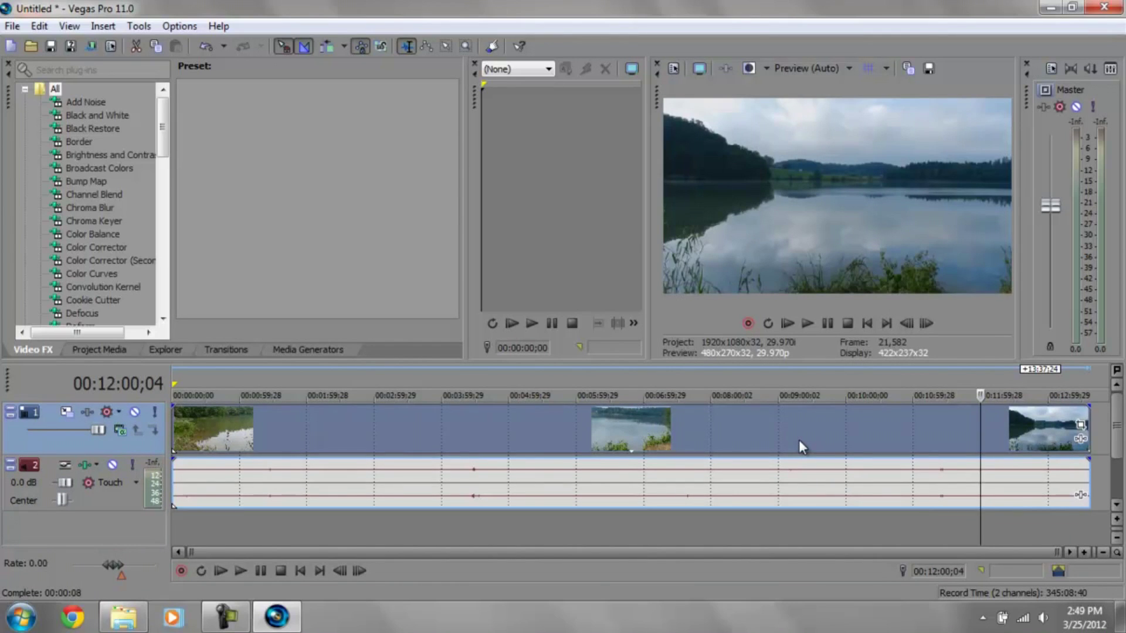
pyautogui.press('s')
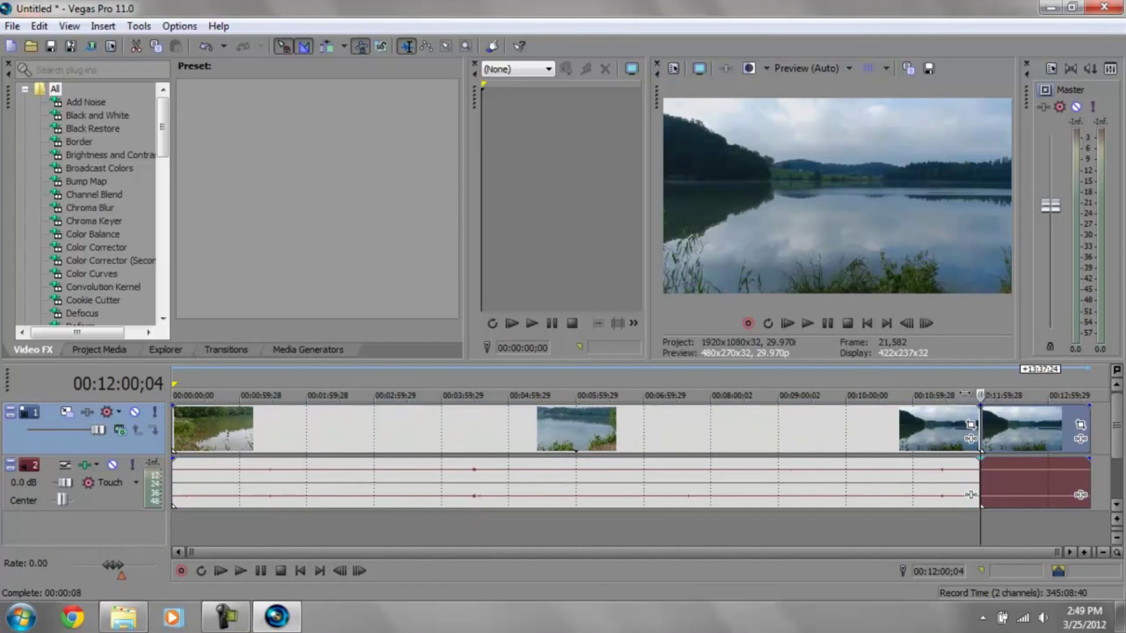
pyautogui.moveTo(983, 521); pyautogui.dragTo(986, 494)
pyautogui.moveTo(981, 528); pyautogui.dragTo(924, 519)
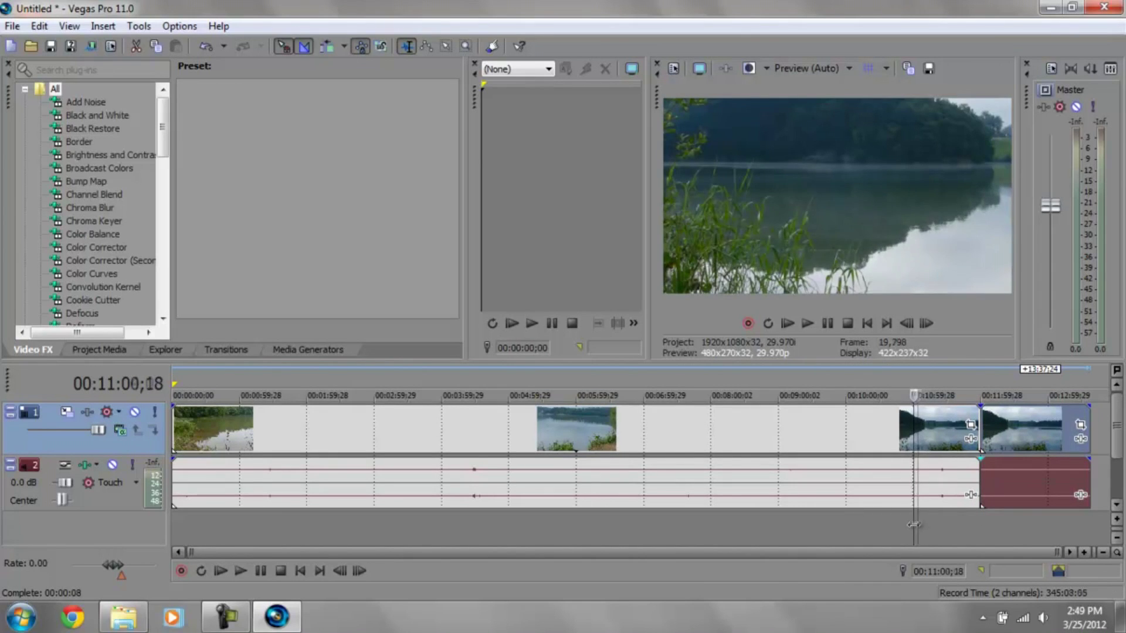
pyautogui.moveTo(924, 519); pyautogui.dragTo(912, 519)
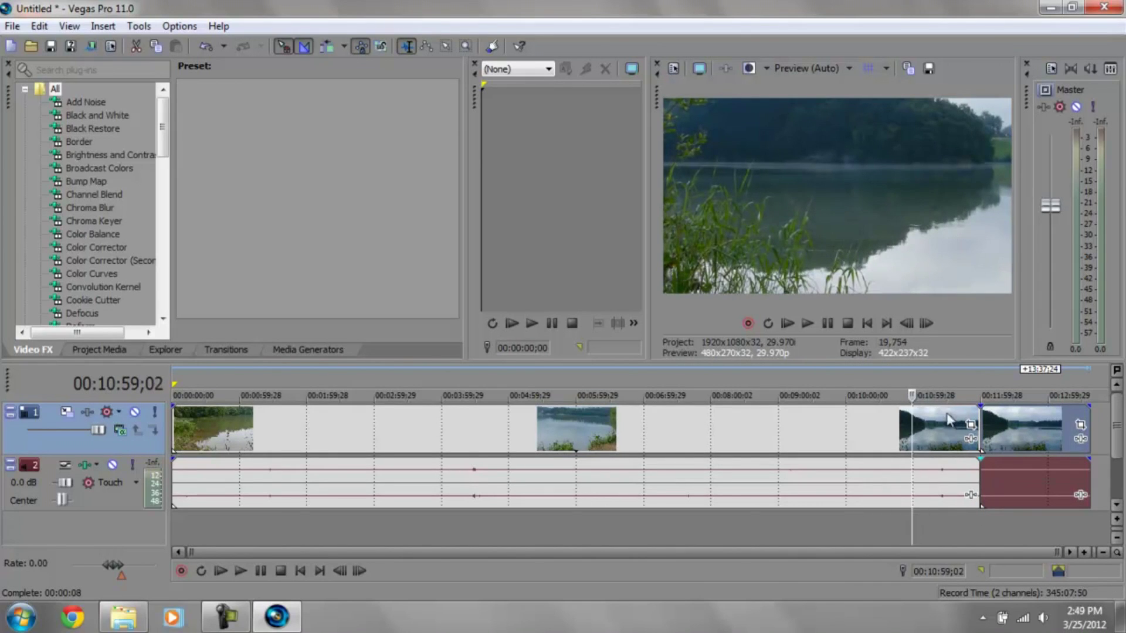
pyautogui.click(953, 435)
pyautogui.press('s')
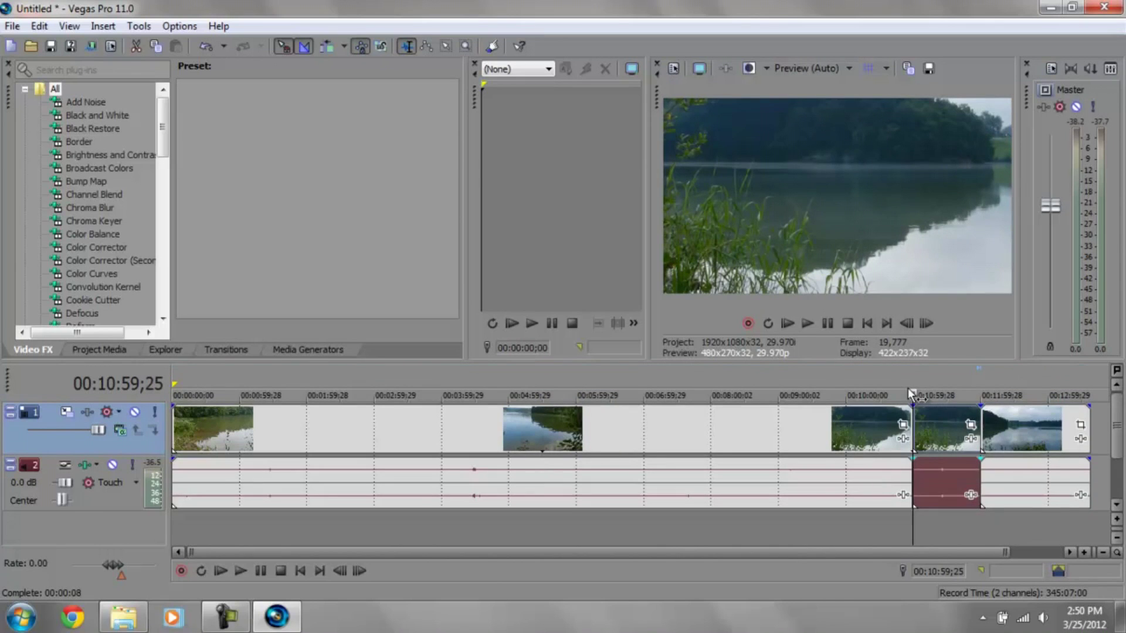
# Delete the middle piece and slide the last clip left to close the gap
pyautogui.rightClick(954, 432)
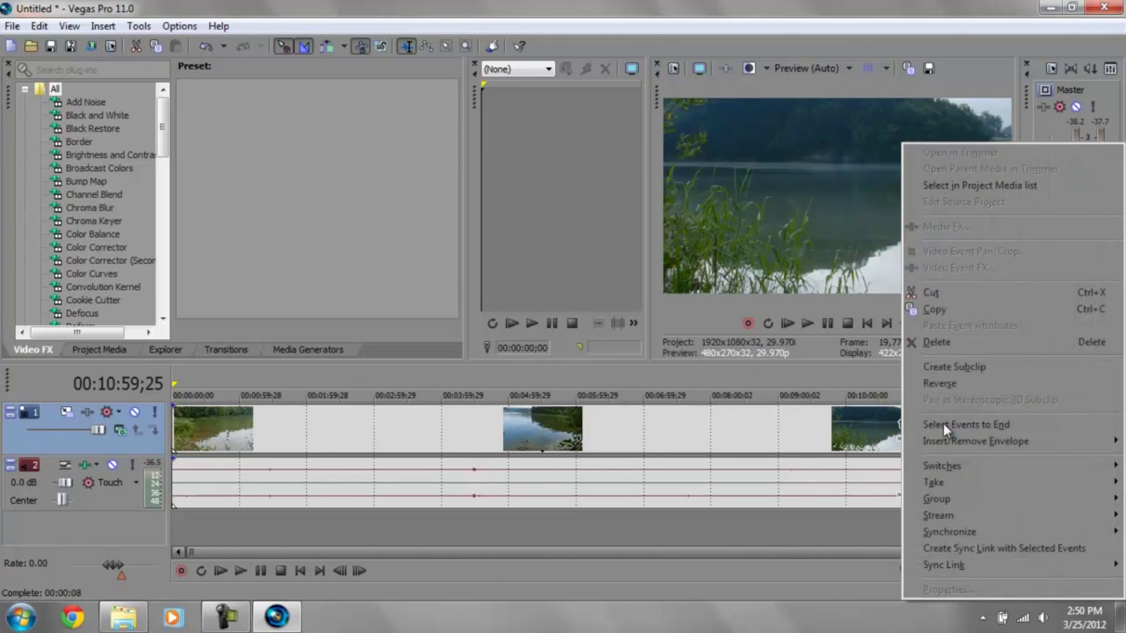
pyautogui.click(955, 342)
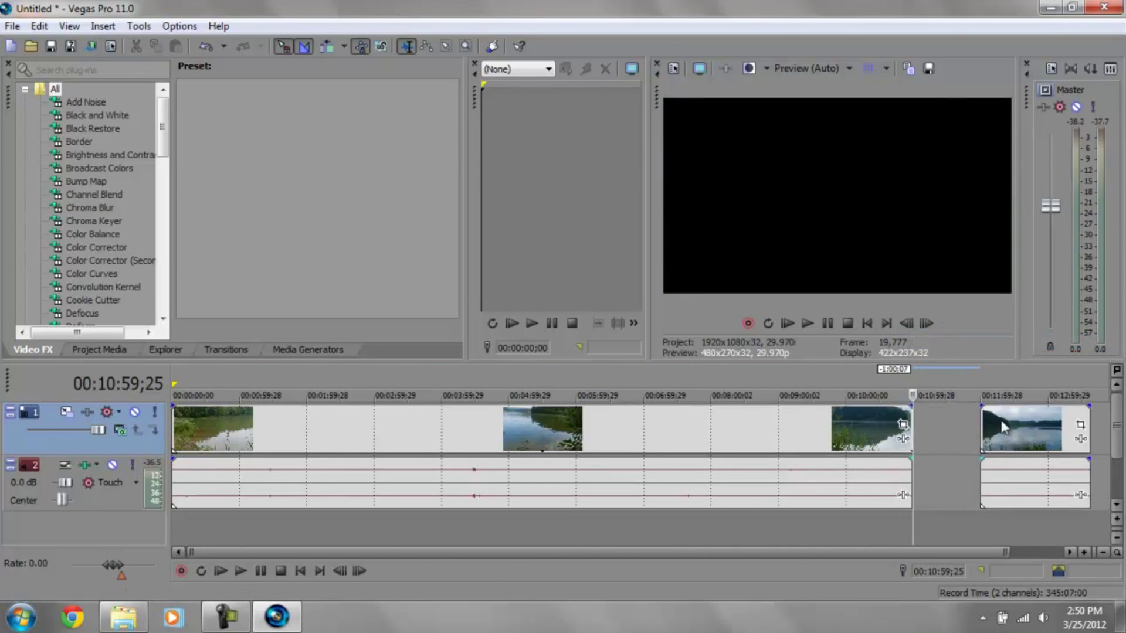
pyautogui.moveTo(1013, 456); pyautogui.dragTo(947, 455)
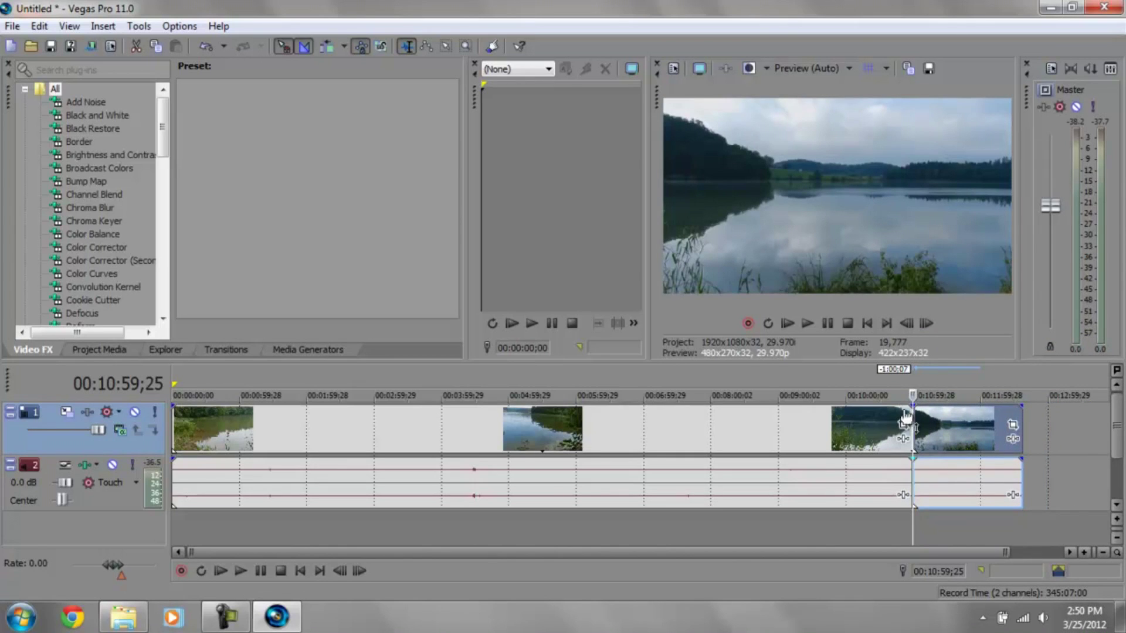
pyautogui.moveTo(912, 396); pyautogui.dragTo(909, 395)
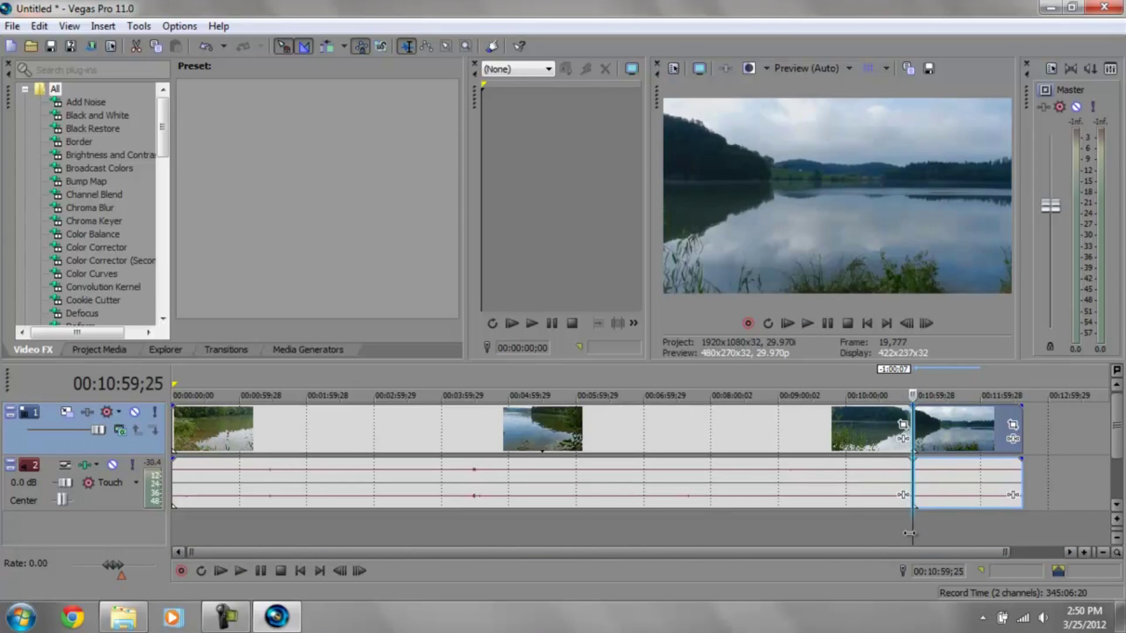
pyautogui.moveTo(905, 531)
pyautogui.mouseDown()
pyautogui.moveTo(916, 523)
pyautogui.moveTo(905, 525)
pyautogui.mouseUp()
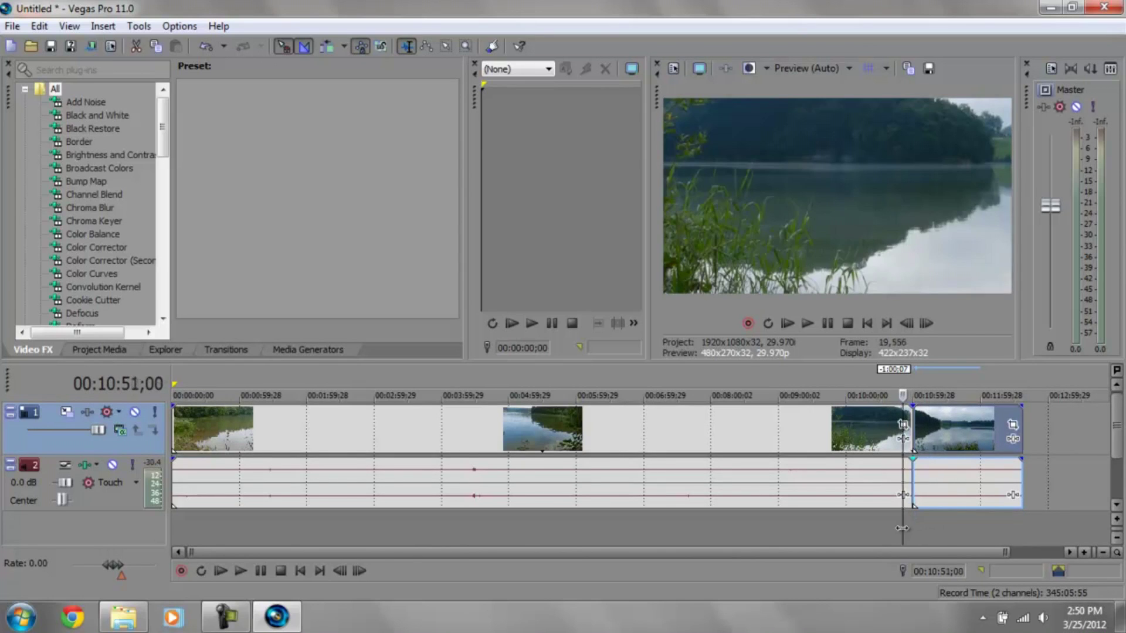
# Drop the Dissolve 'Subtractive Crossfade' preset onto the junction of the two lake clips
pyautogui.click(227, 350)
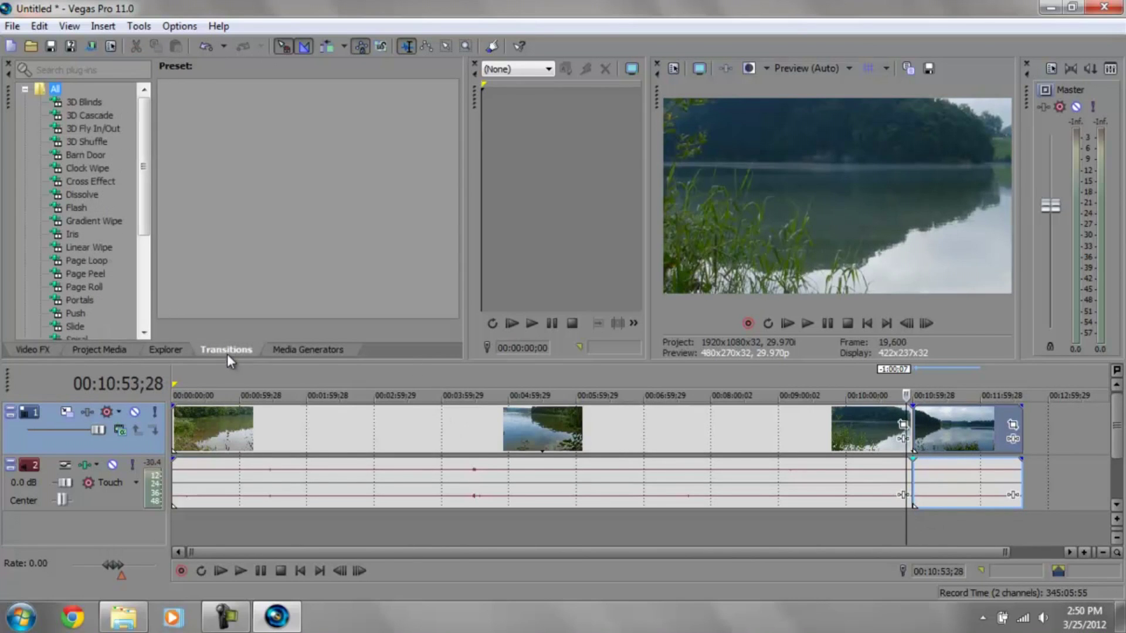
pyautogui.moveTo(139, 161)
pyautogui.mouseDown()
pyautogui.moveTo(141, 215)
pyautogui.moveTo(142, 150)
pyautogui.mouseUp()
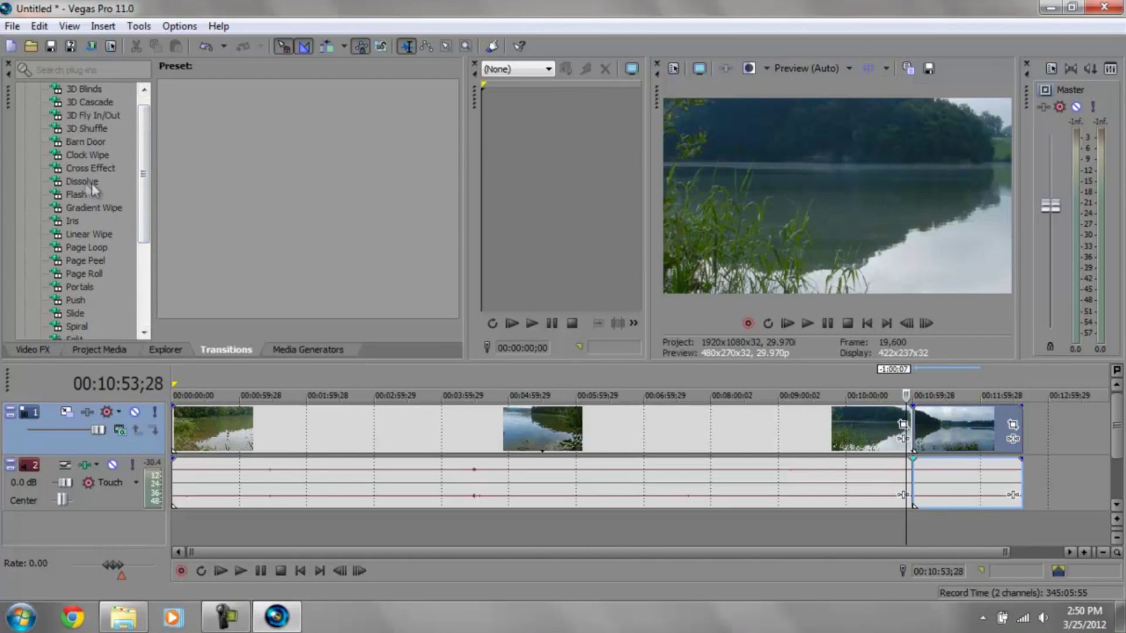
pyautogui.click(82, 182)
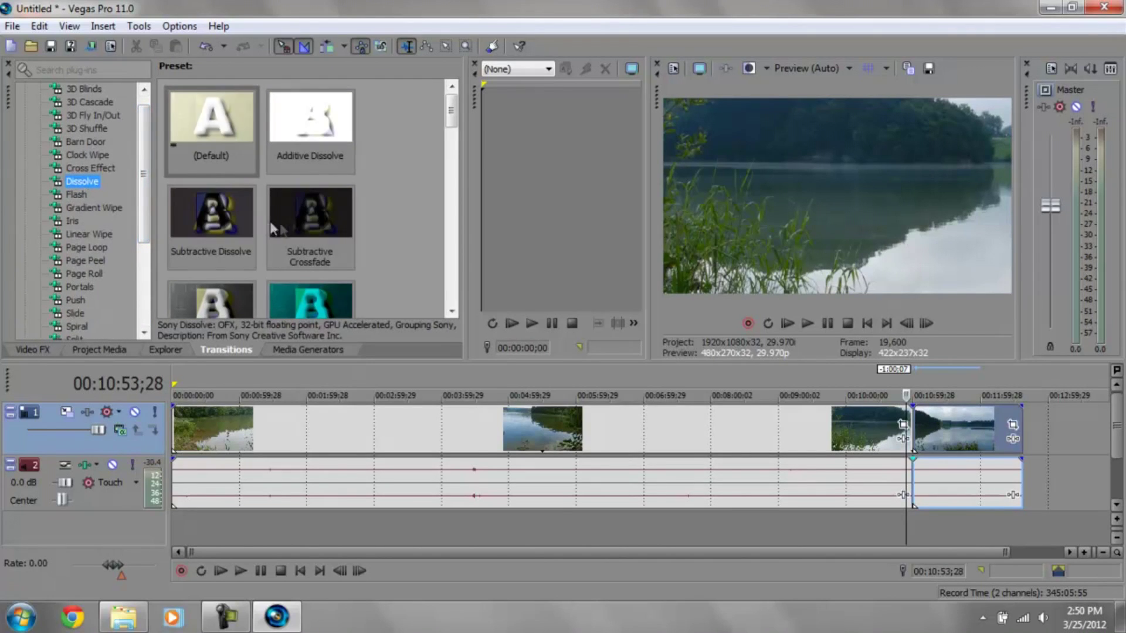
pyautogui.moveTo(310, 224)
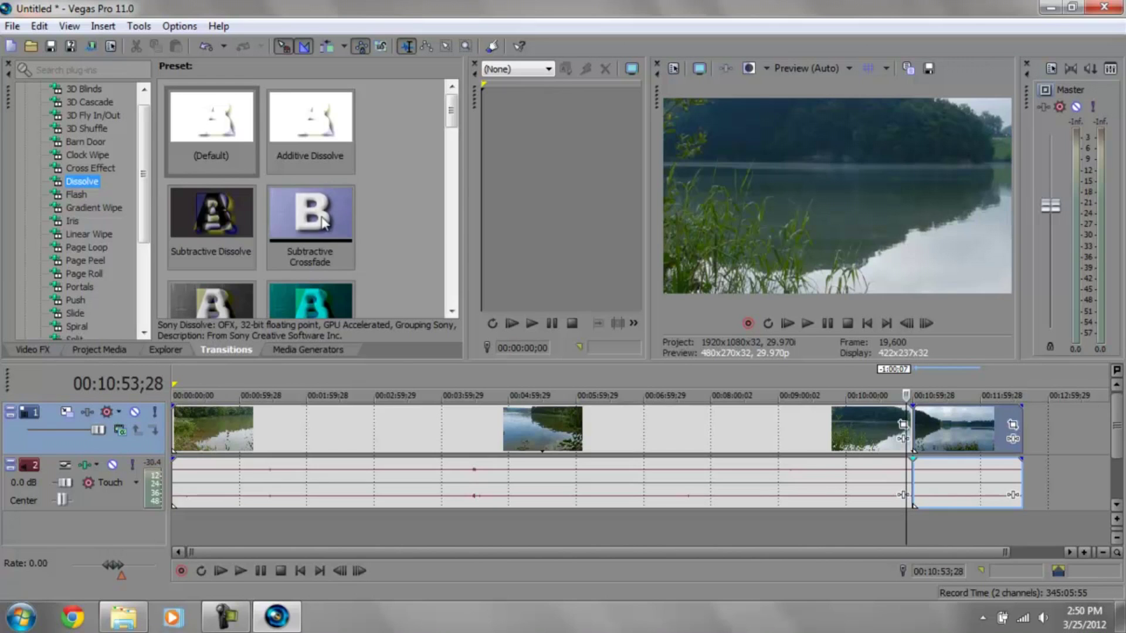
pyautogui.moveTo(323, 222); pyautogui.dragTo(917, 437)
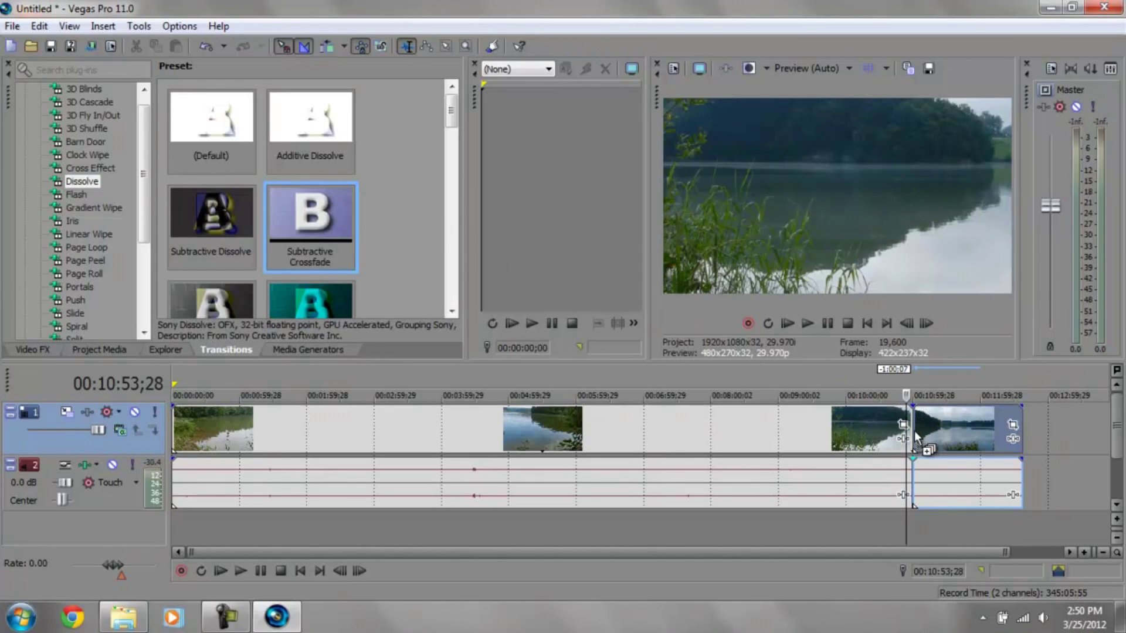
pyautogui.moveTo(507, 122)
pyautogui.mouseDown()
pyautogui.moveTo(644, 369)
pyautogui.moveTo(576, 211)
pyautogui.mouseUp()
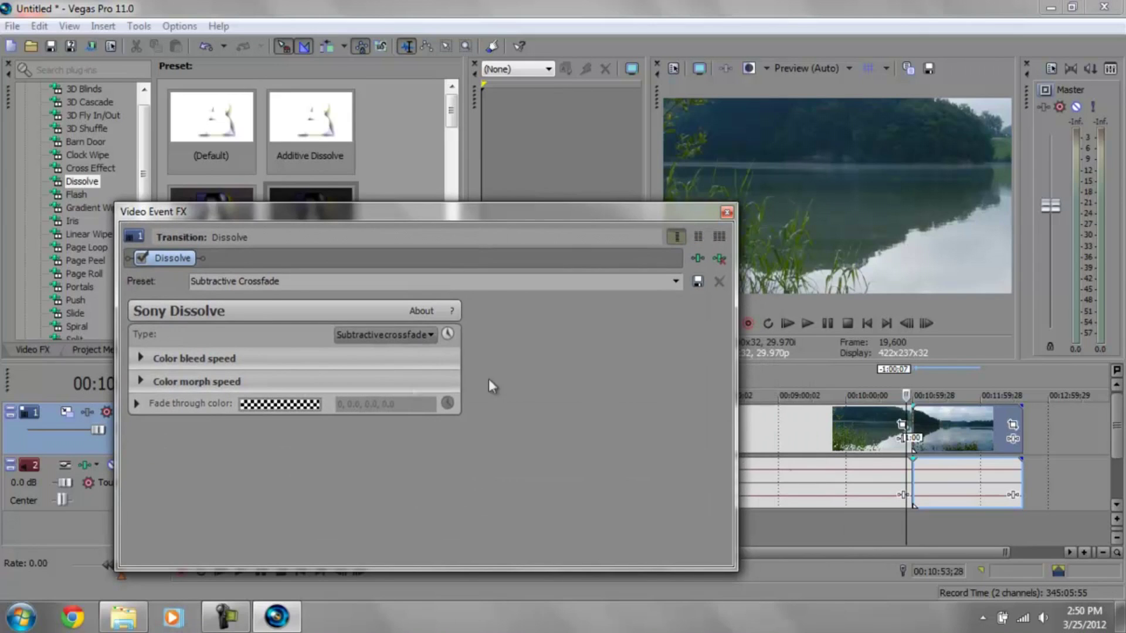
# Expand and collapse Color bleed speed and Color morph speed, then close the dissolve settings
pyautogui.click(139, 359)
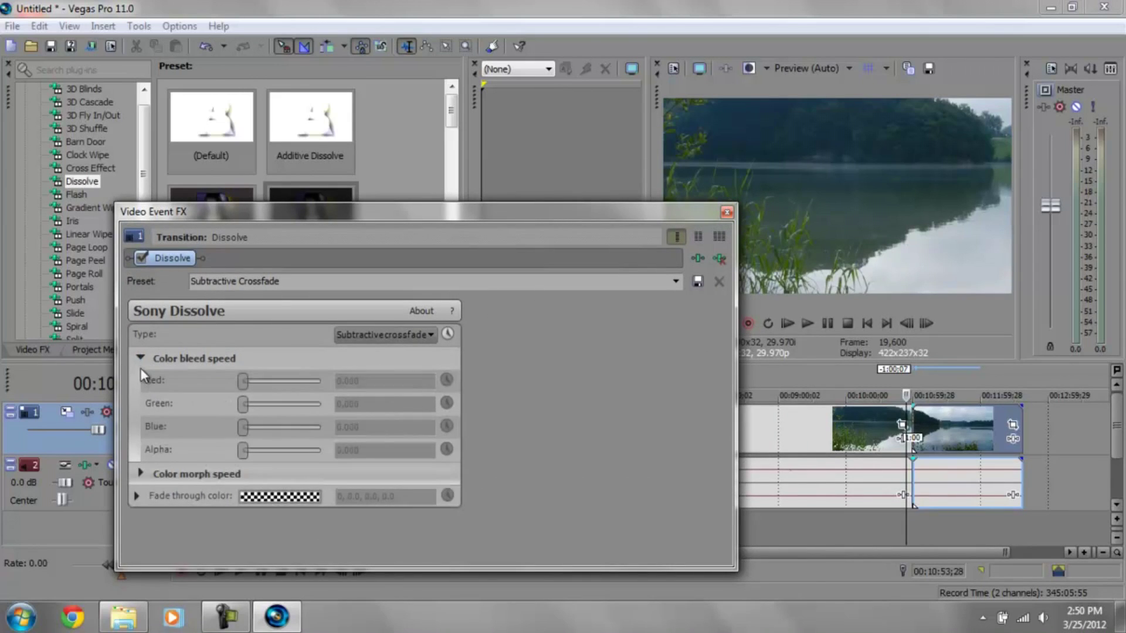
pyautogui.click(140, 359)
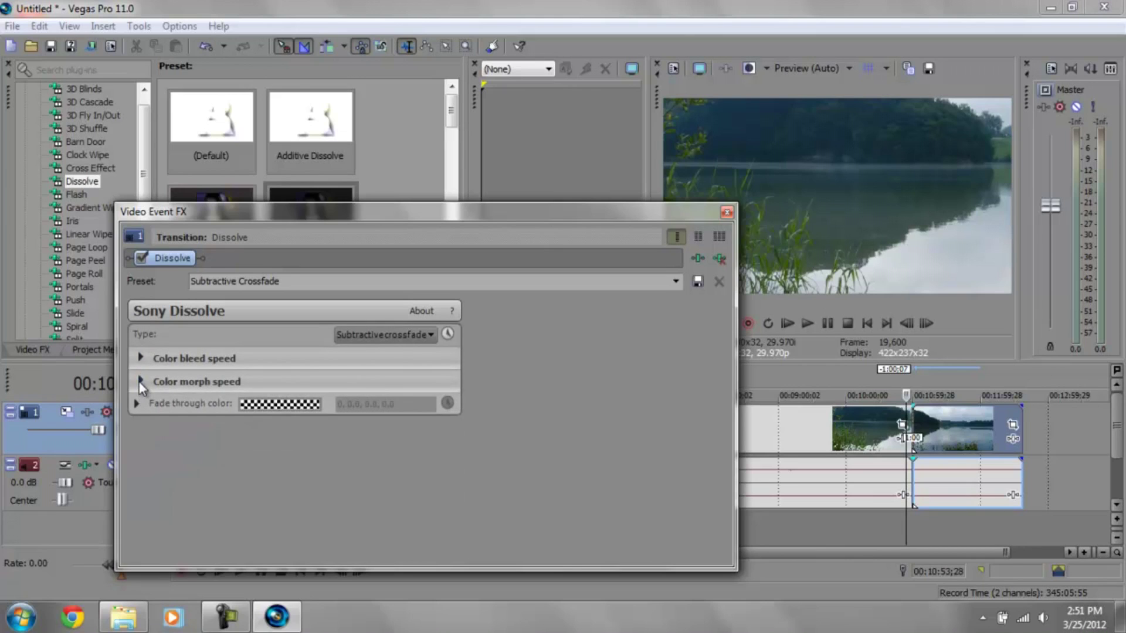
pyautogui.click(139, 383)
pyautogui.click(139, 381)
pyautogui.click(726, 213)
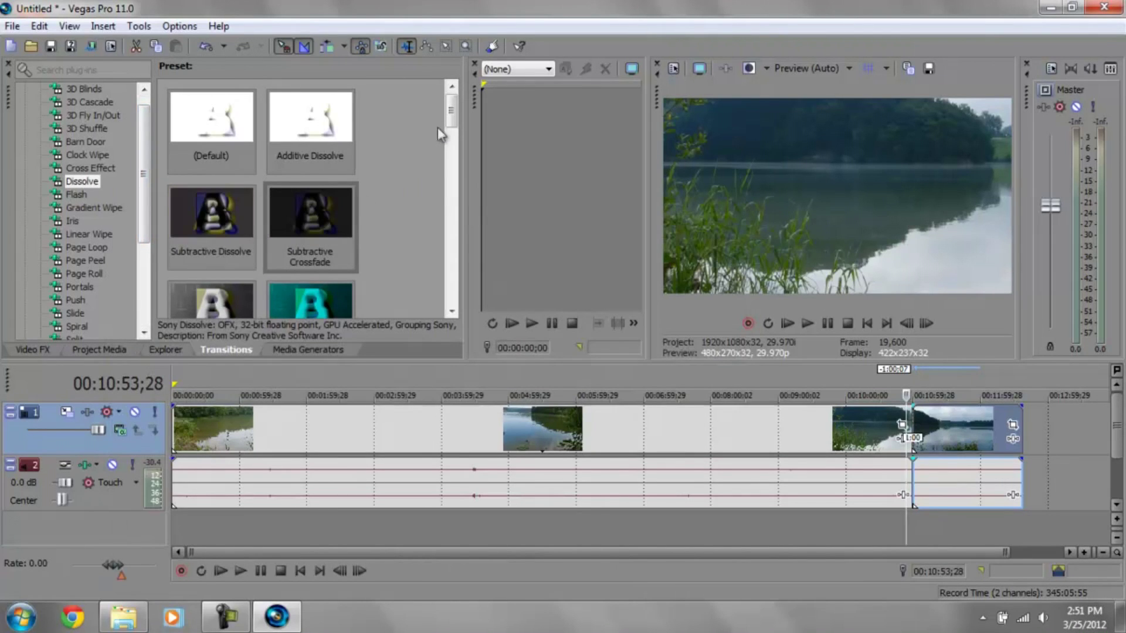
pyautogui.moveTo(448, 126)
pyautogui.mouseDown()
pyautogui.moveTo(468, 286)
pyautogui.moveTo(556, 125)
pyautogui.mouseUp()
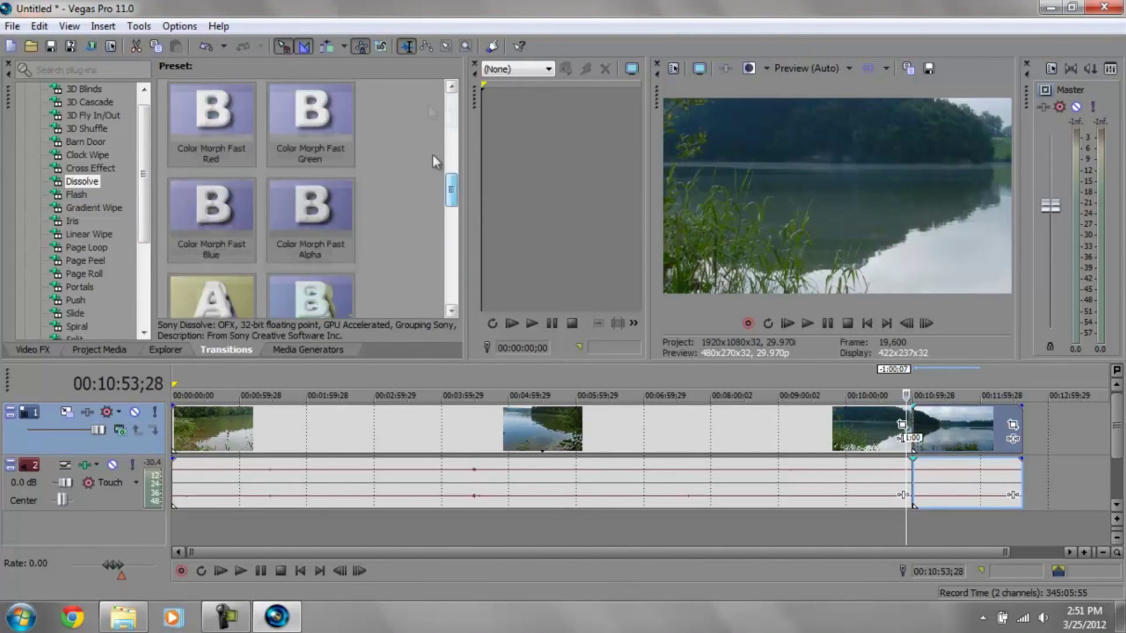
# Play back the crossfade between the lake clips, stop playback, and show the Video FX list
pyautogui.click(809, 323)
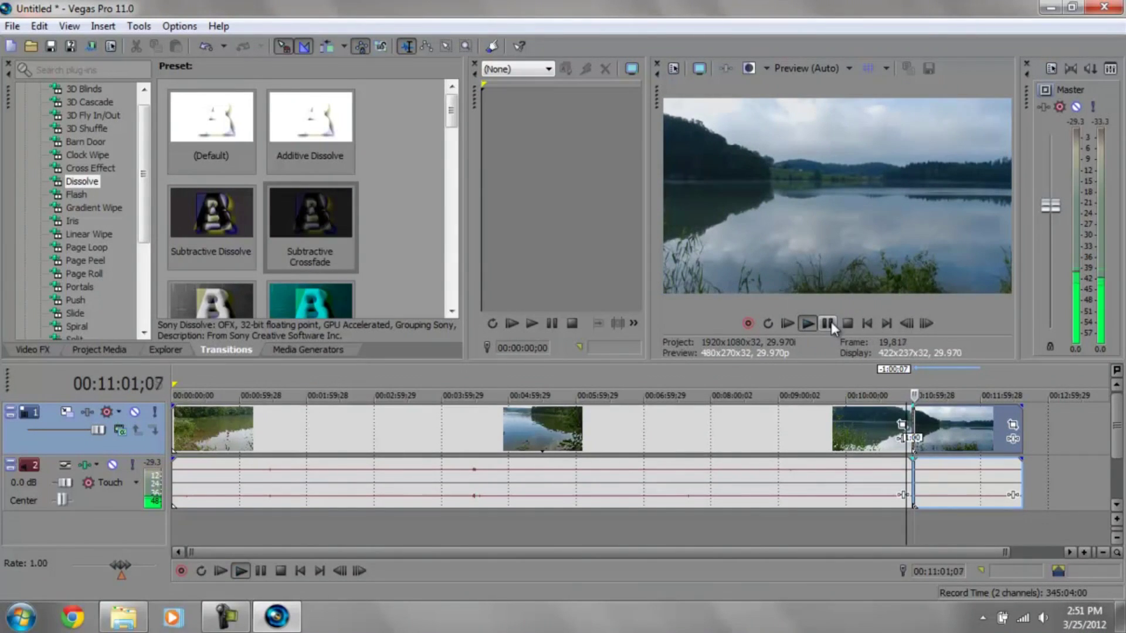
pyautogui.click(832, 322)
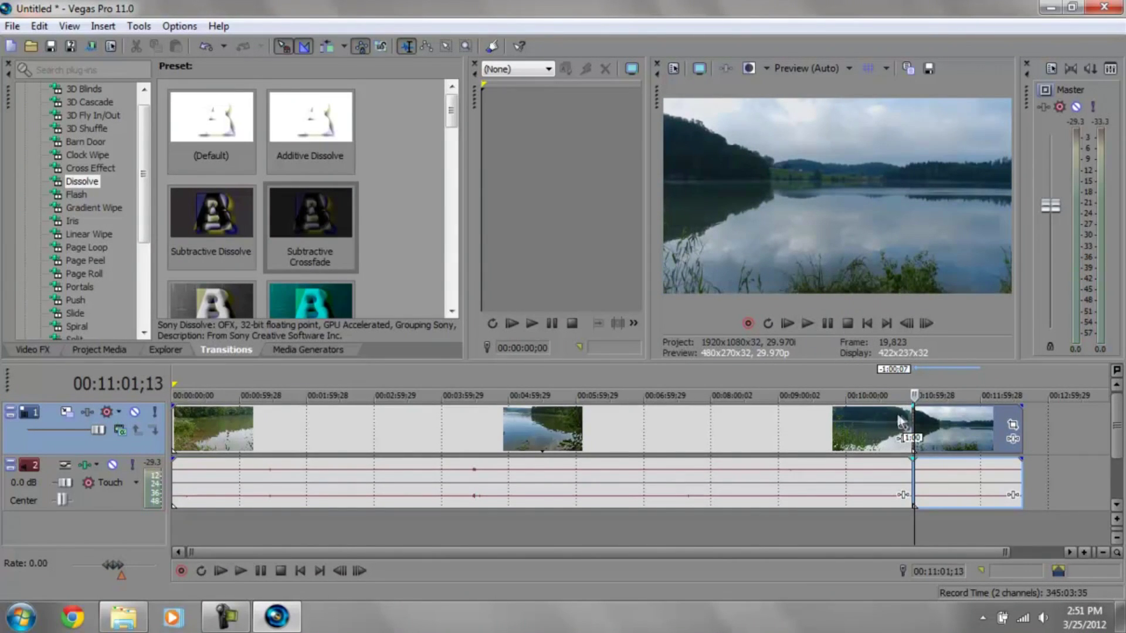
pyautogui.click(847, 322)
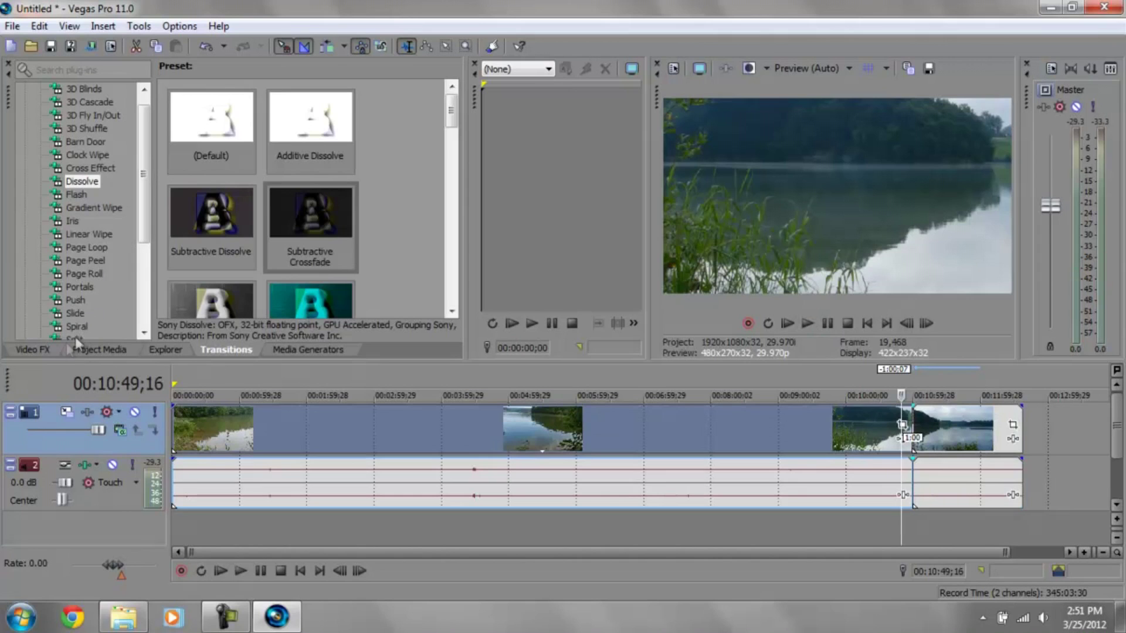
pyautogui.click(49, 348)
pyautogui.moveTo(163, 132)
pyautogui.mouseDown()
pyautogui.moveTo(179, 266)
pyautogui.moveTo(158, 202)
pyautogui.moveTo(158, 239)
pyautogui.mouseUp()
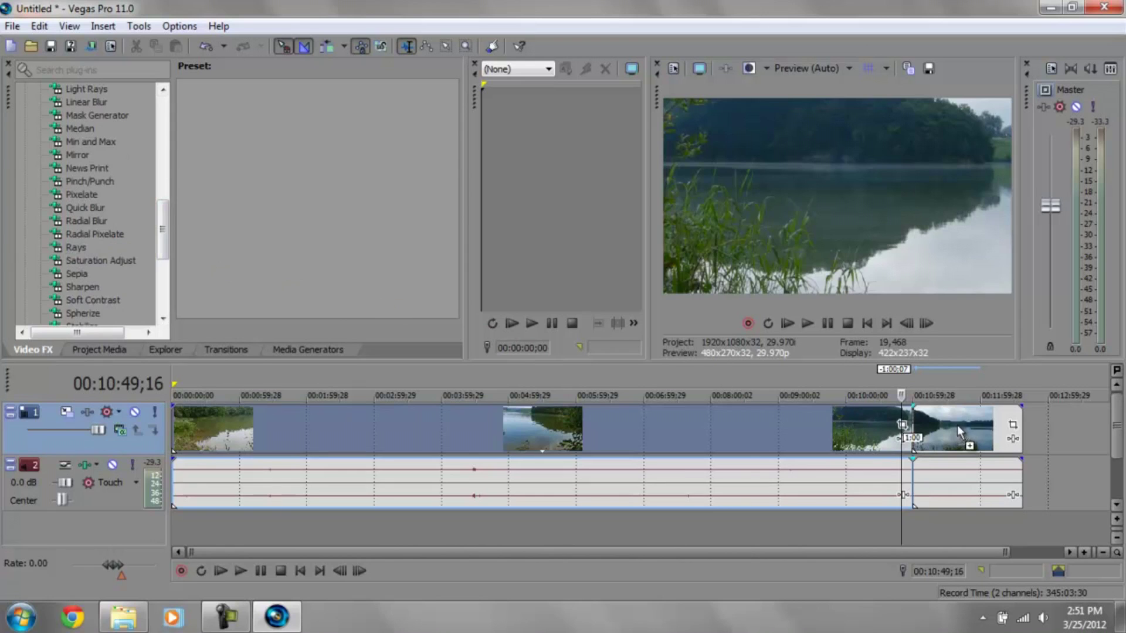
# Apply Rays to the final lake clip and choose its Luminance preset
pyautogui.moveTo(957, 425); pyautogui.dragTo(957, 424)
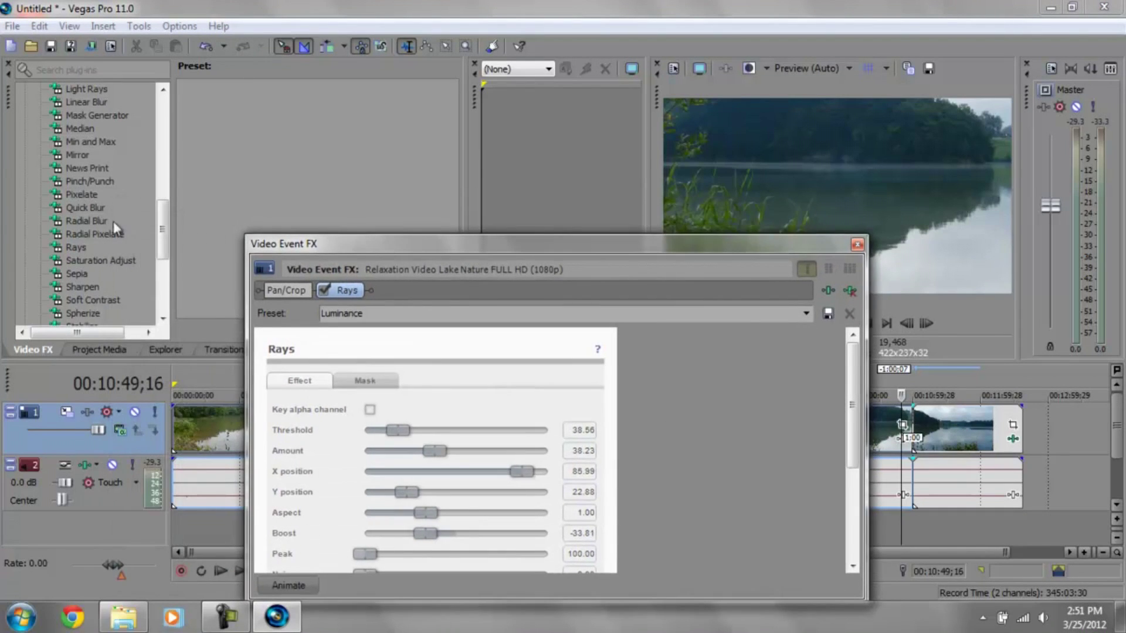
pyautogui.click(79, 247)
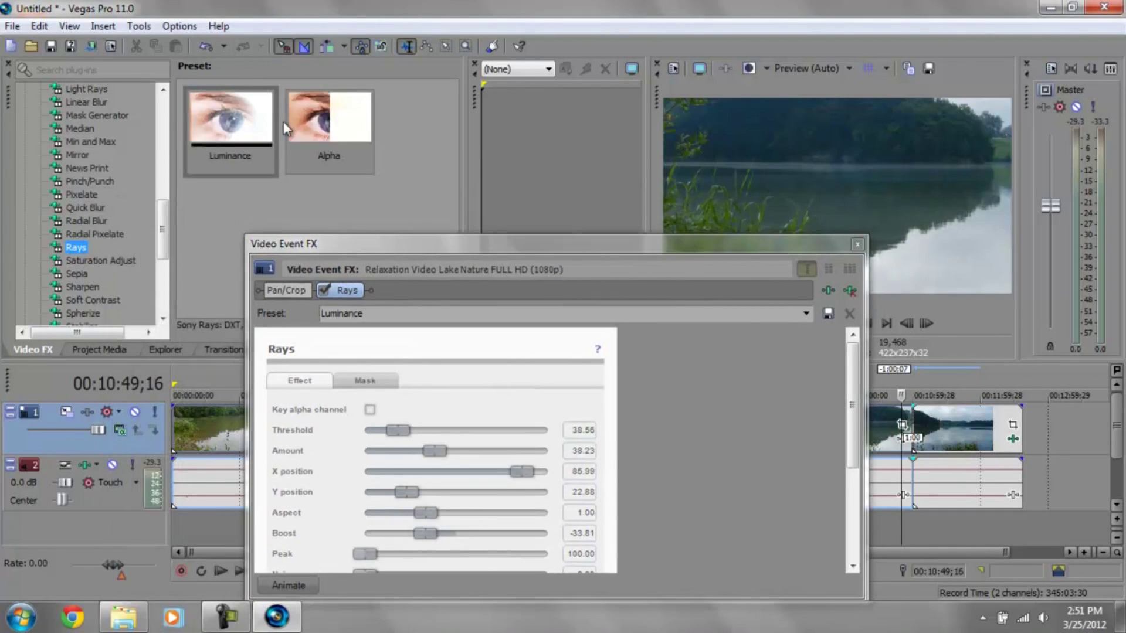
pyautogui.click(96, 220)
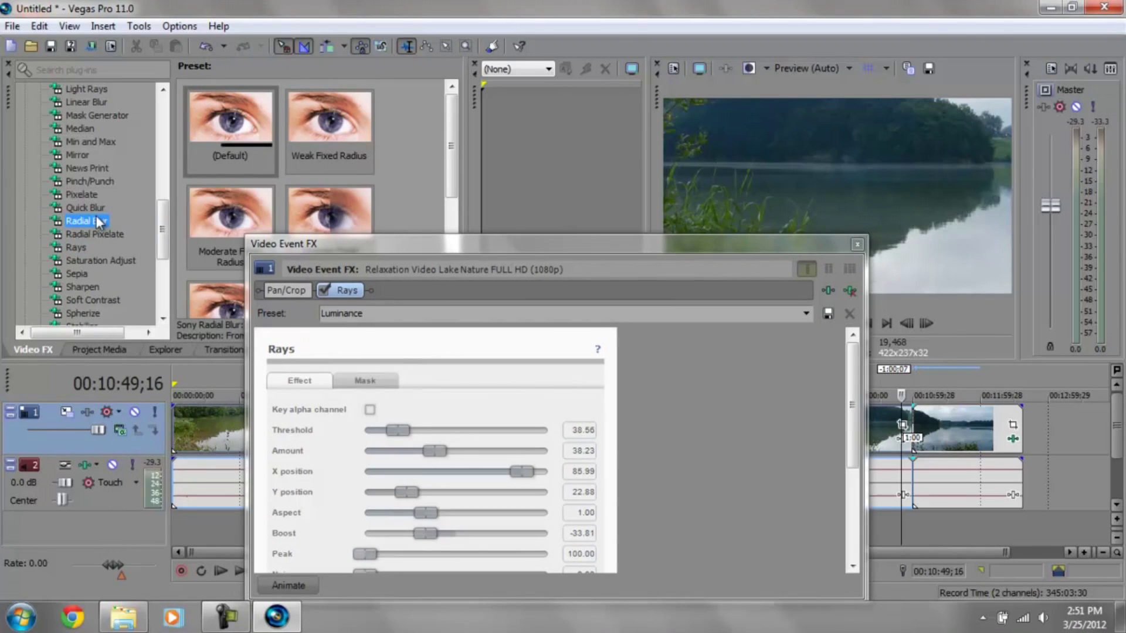
pyautogui.moveTo(452, 133); pyautogui.dragTo(455, 103)
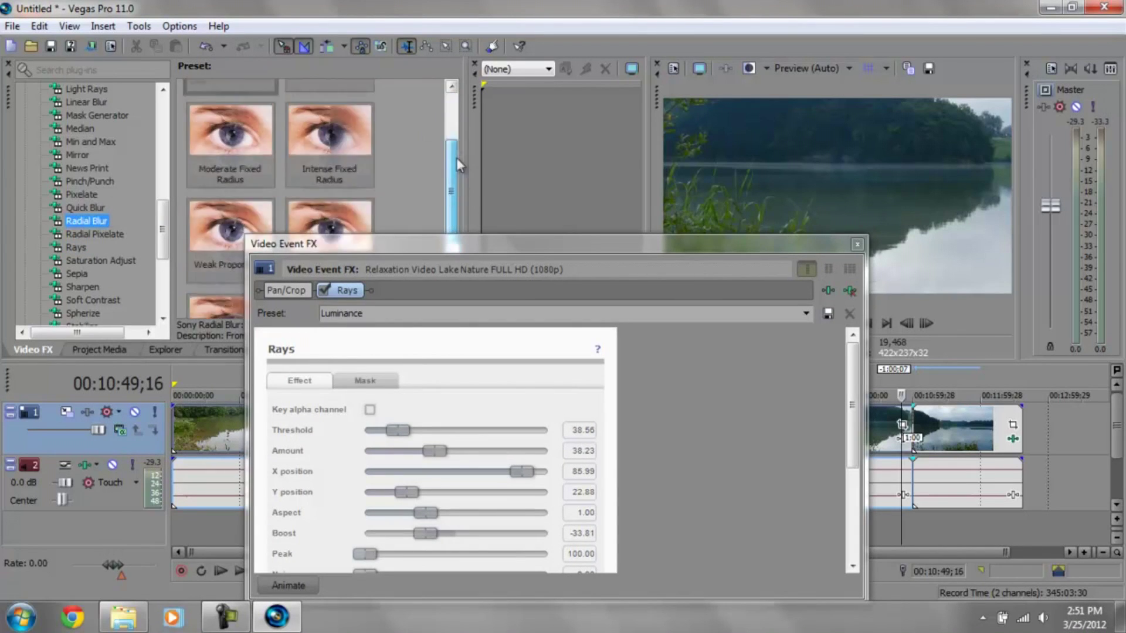
pyautogui.click(76, 247)
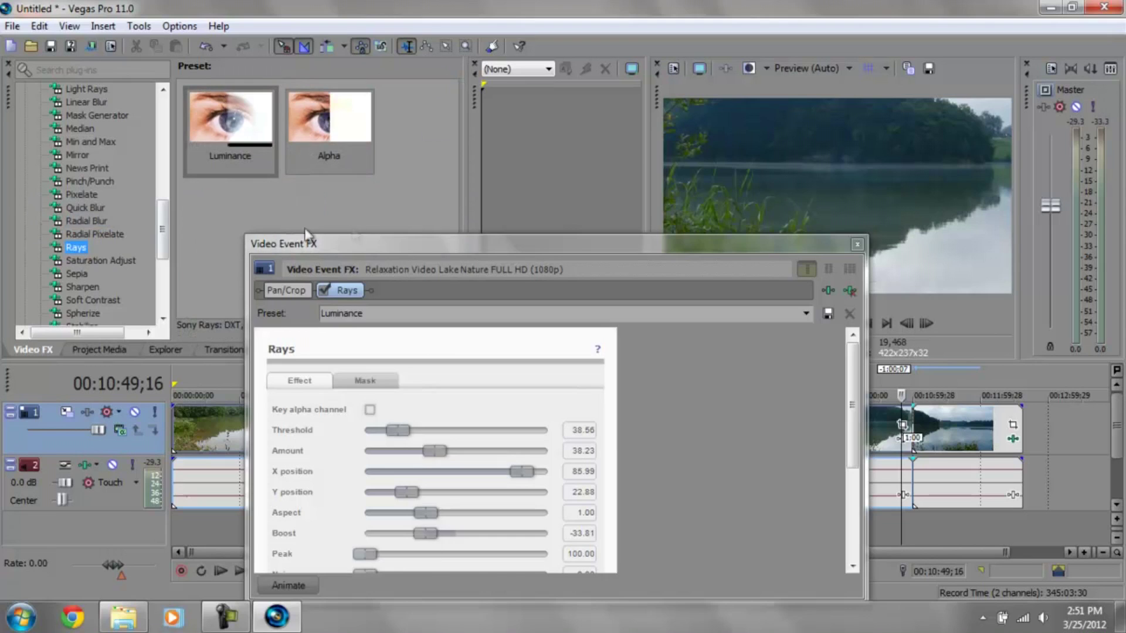
pyautogui.moveTo(455, 244); pyautogui.dragTo(404, 243)
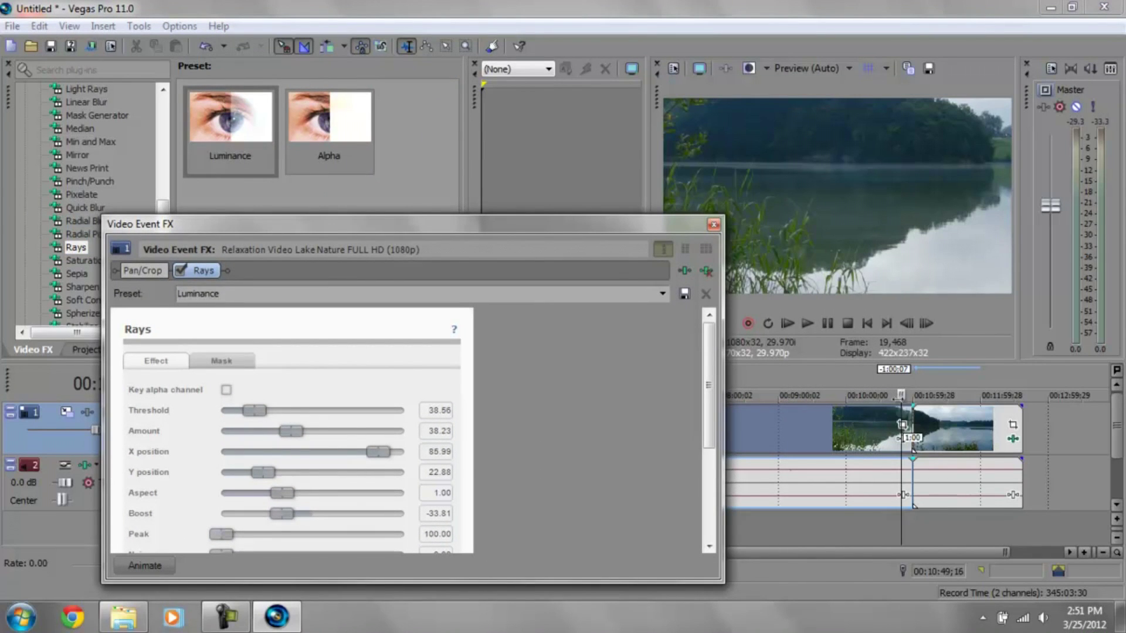
pyautogui.moveTo(899, 537); pyautogui.dragTo(951, 538)
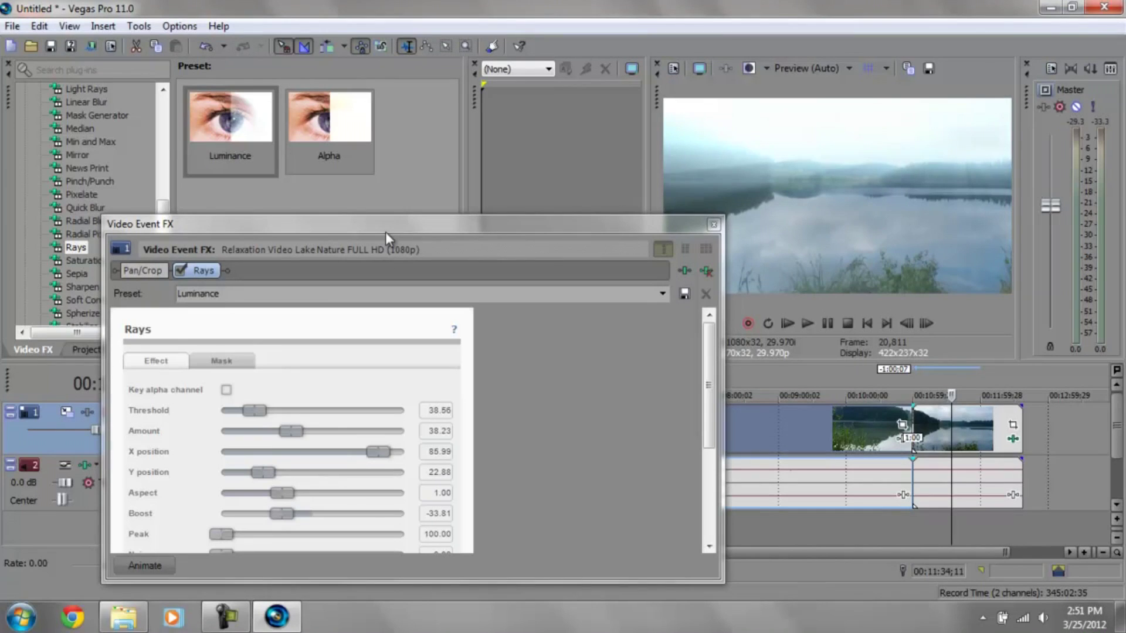
# Set Rays threshold to about 61, amount 6.56, X position 18, boost -22, then close the settings
pyautogui.moveTo(386, 230); pyautogui.dragTo(386, 210)
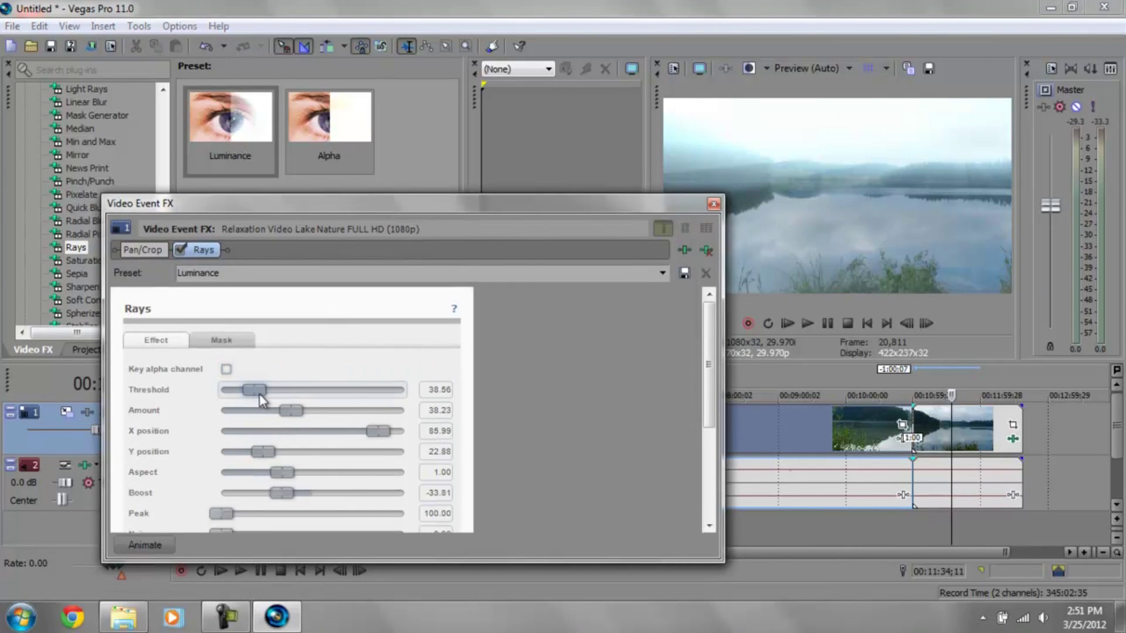
pyautogui.moveTo(259, 395); pyautogui.dragTo(315, 406)
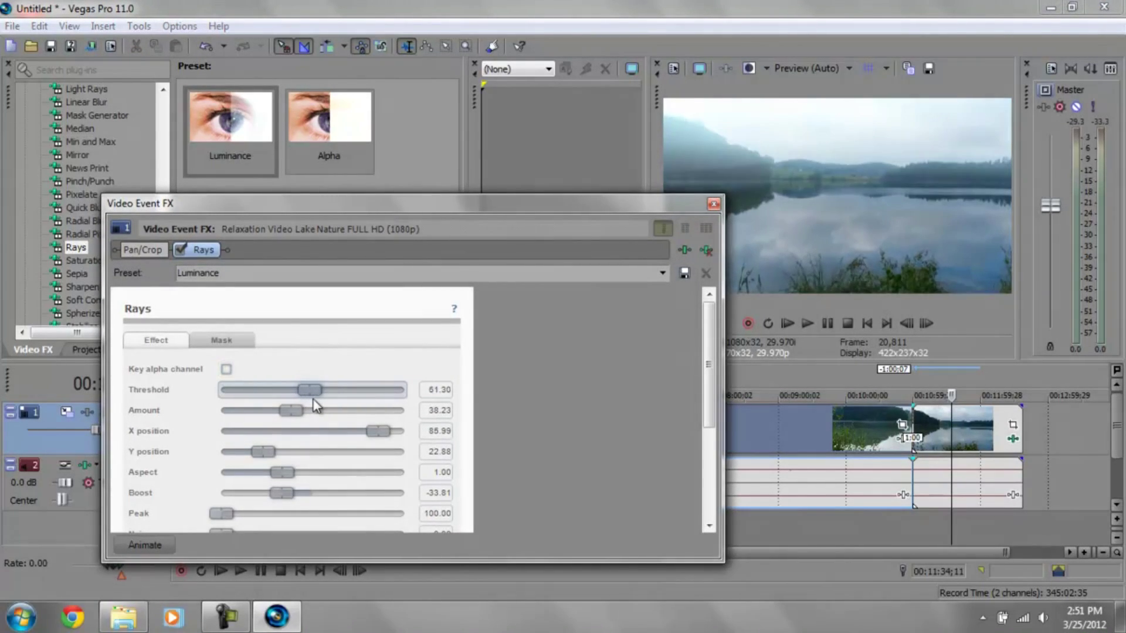
pyautogui.moveTo(309, 412); pyautogui.dragTo(232, 423)
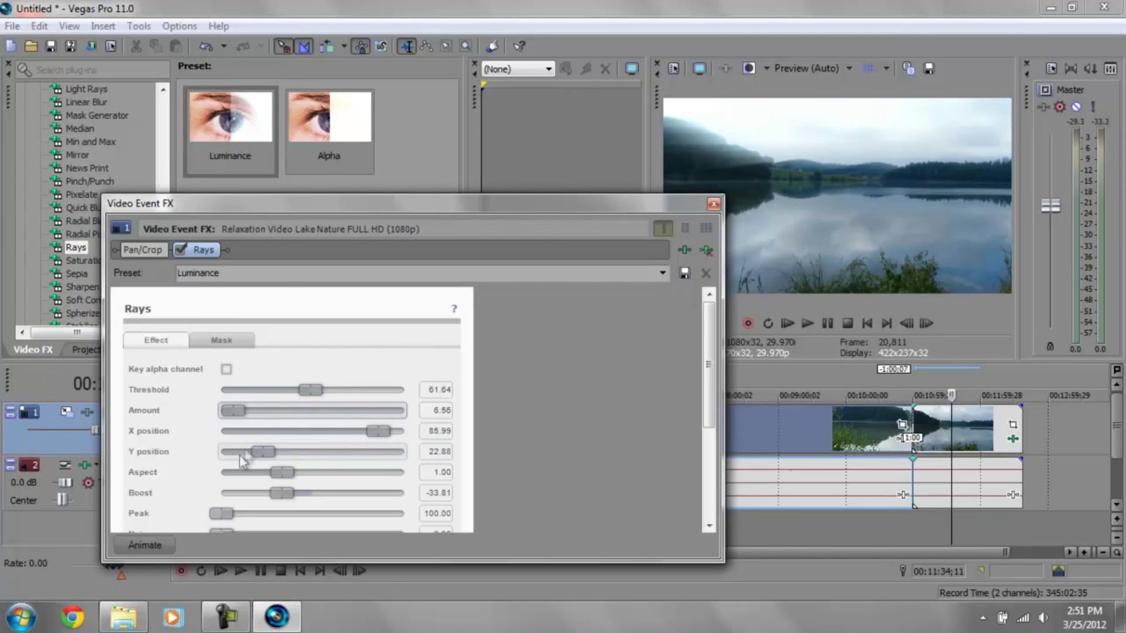
pyautogui.scroll(-2, 709, 365)
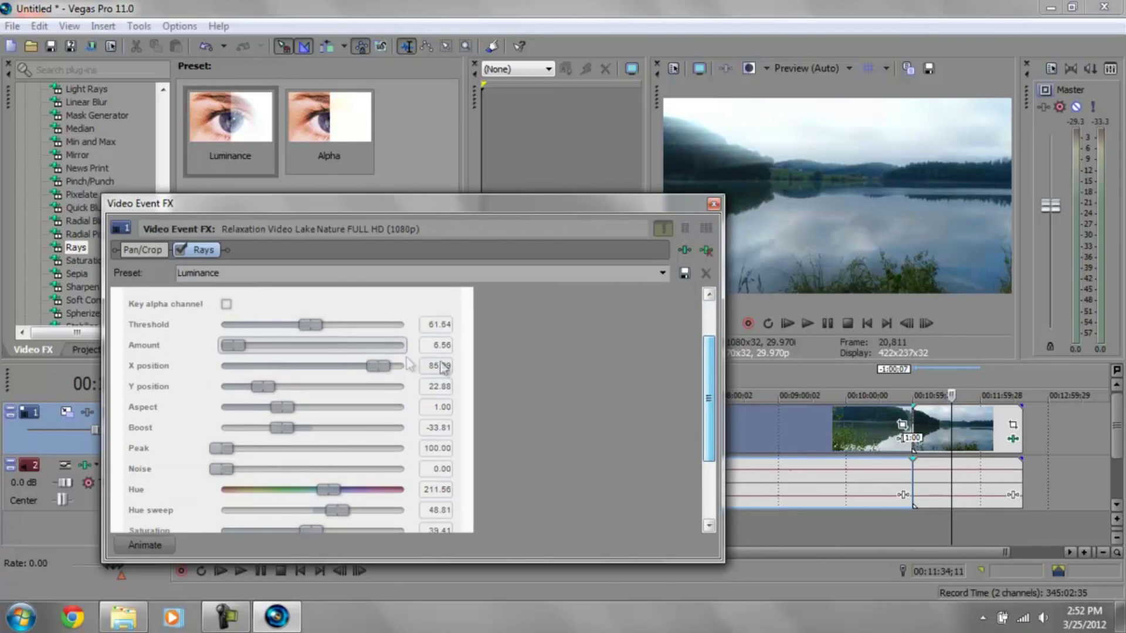
pyautogui.moveTo(378, 366)
pyautogui.mouseDown()
pyautogui.moveTo(218, 396)
pyautogui.moveTo(258, 390)
pyautogui.mouseUp()
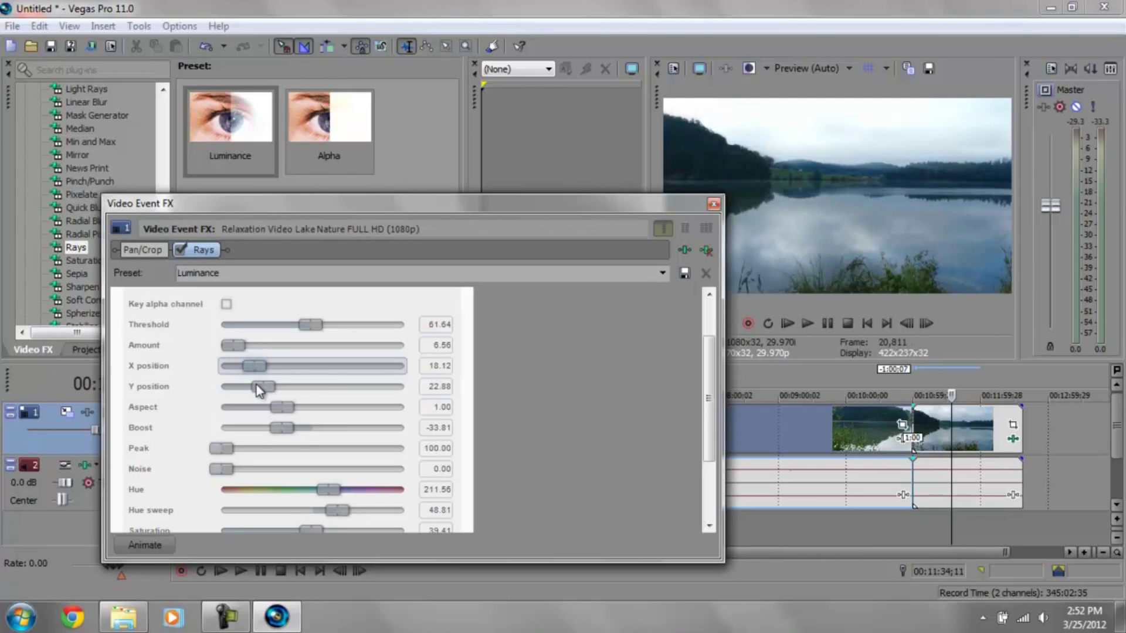
pyautogui.moveTo(280, 429)
pyautogui.mouseDown()
pyautogui.moveTo(263, 437)
pyautogui.moveTo(291, 437)
pyautogui.mouseUp()
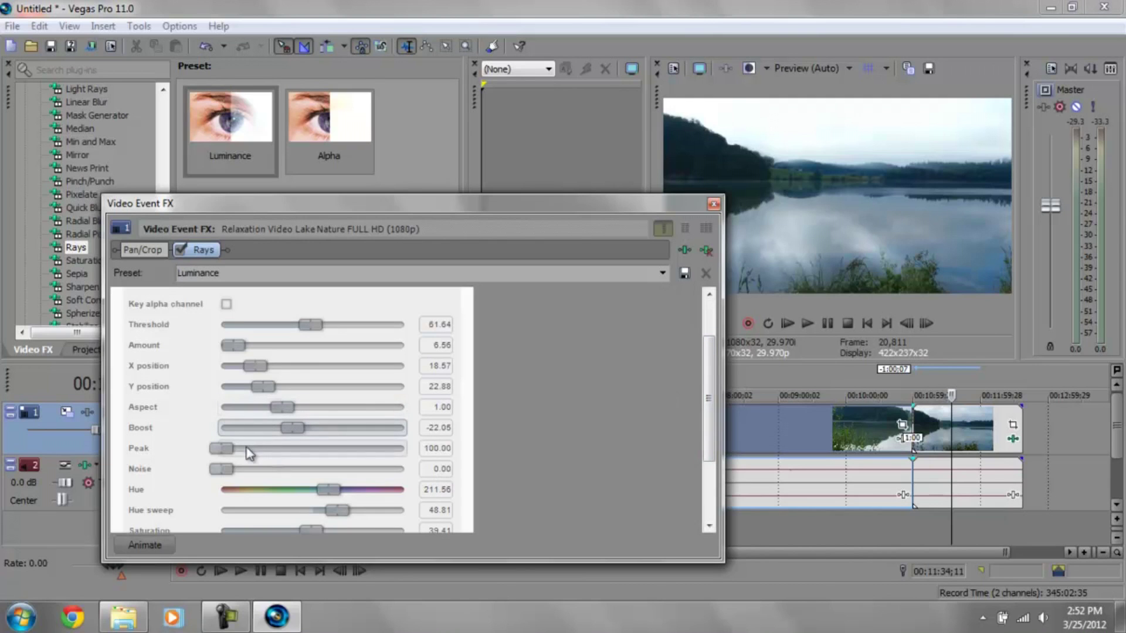
pyautogui.moveTo(717, 398)
pyautogui.mouseDown()
pyautogui.moveTo(714, 421)
pyautogui.moveTo(654, 467)
pyautogui.mouseUp()
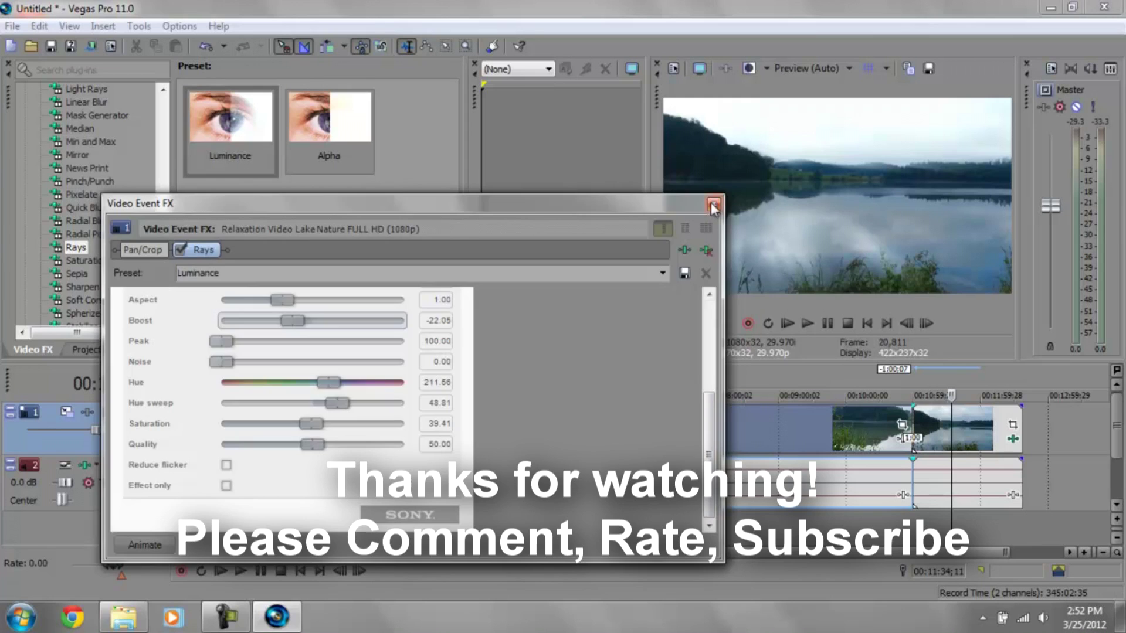
pyautogui.click(713, 206)
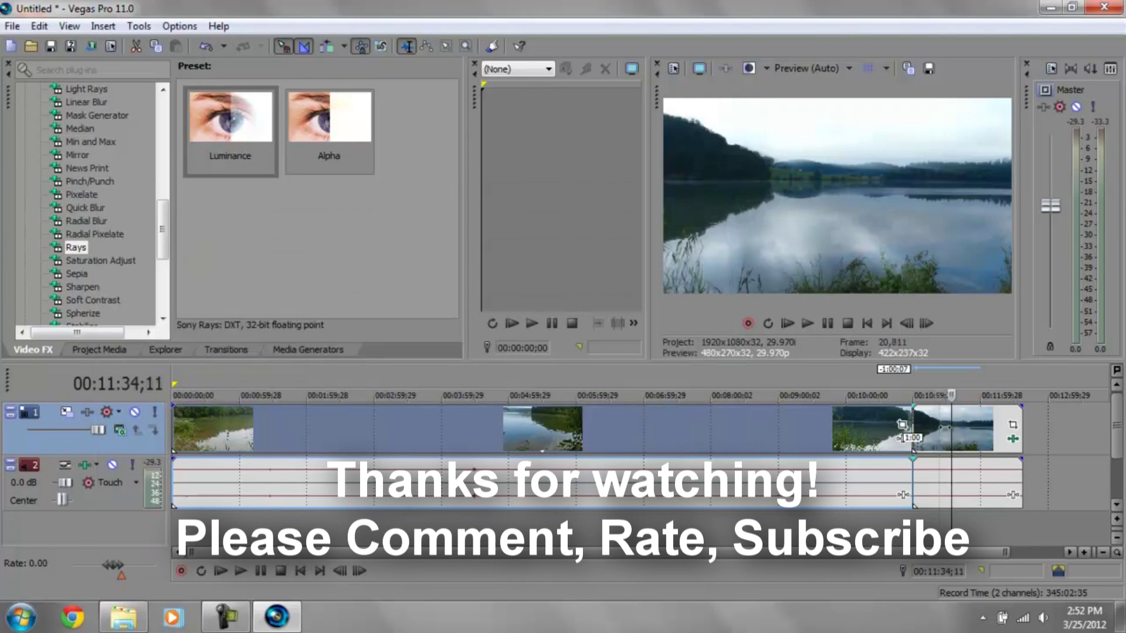